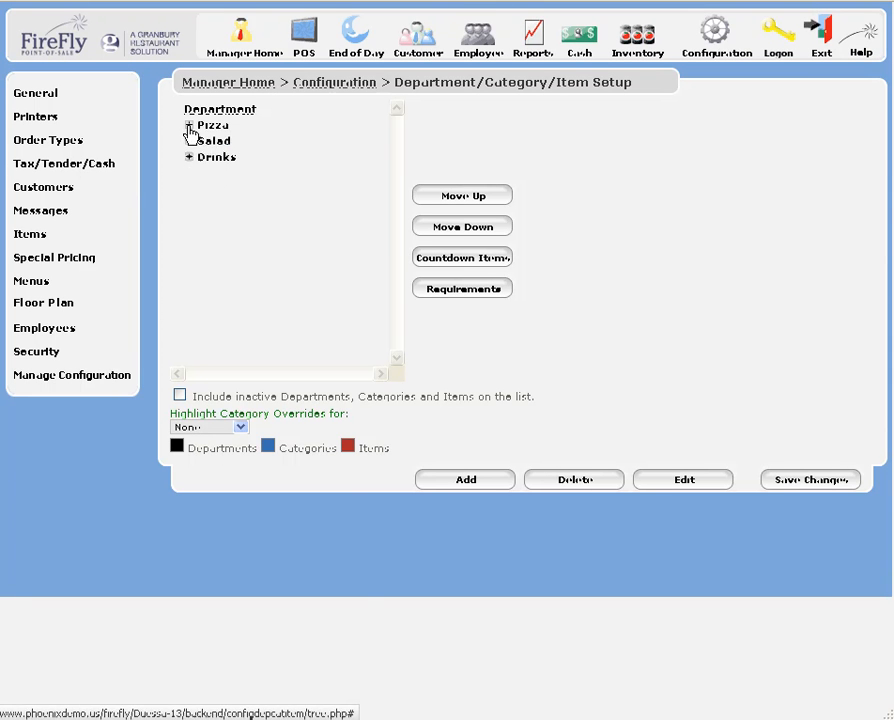
- Open the menu setup and give the first empty menu the menu name and display name Salad
{"action": "left_click", "coordinate": [188, 126]}
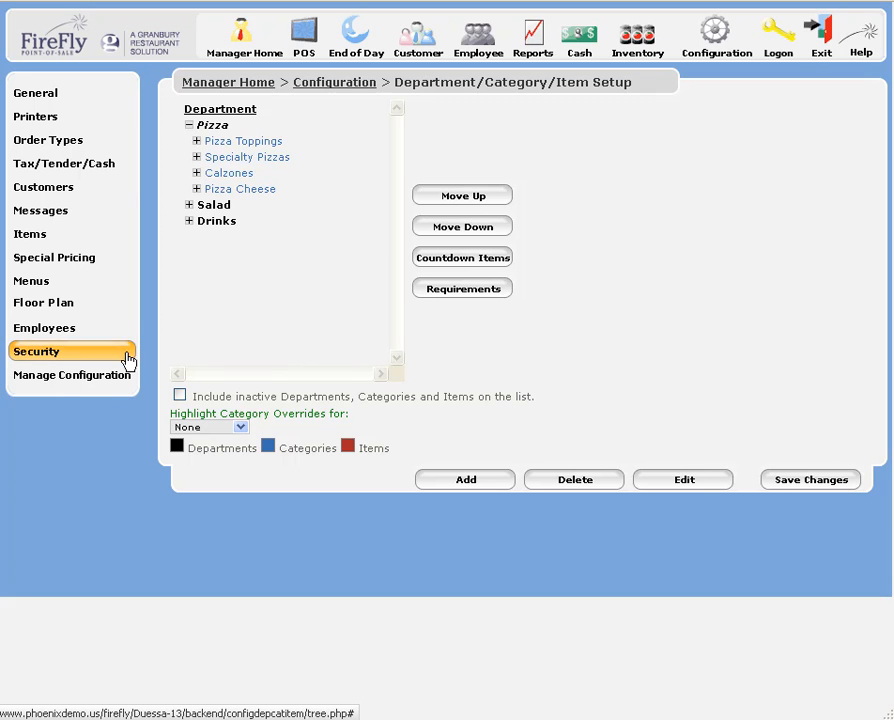
{"action": "left_click", "coordinate": [31, 285]}
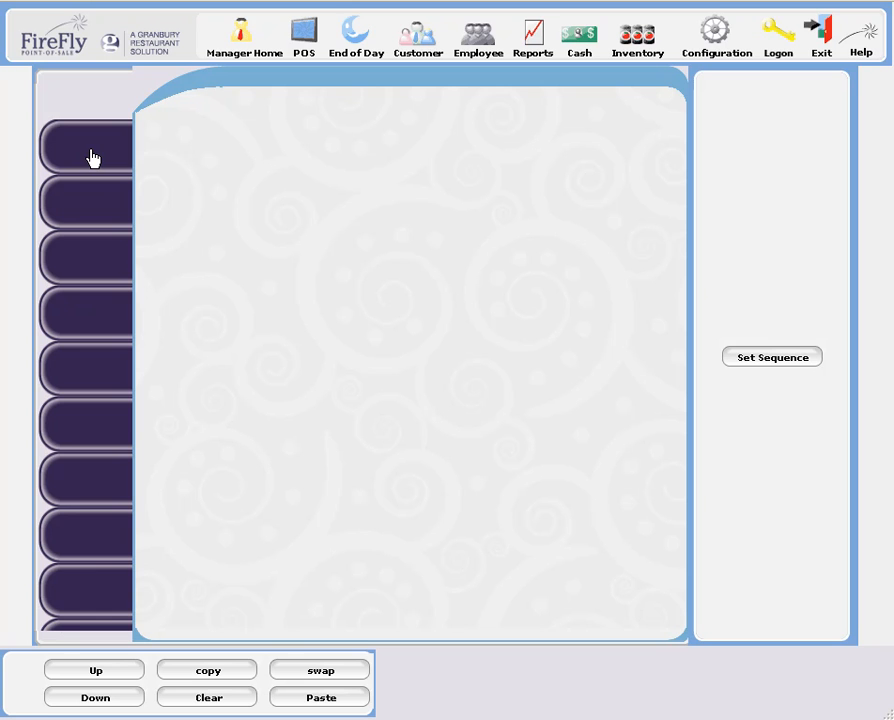
{"action": "left_click", "coordinate": [90, 158]}
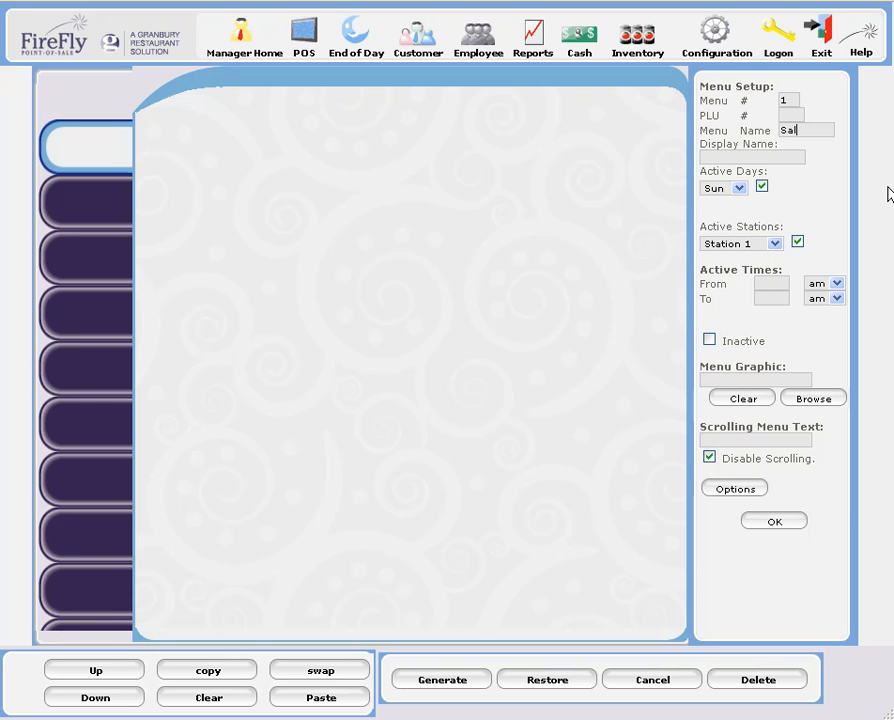
{"action": "key", "text": "Tab"}
{"action": "type", "text": "Salad"}
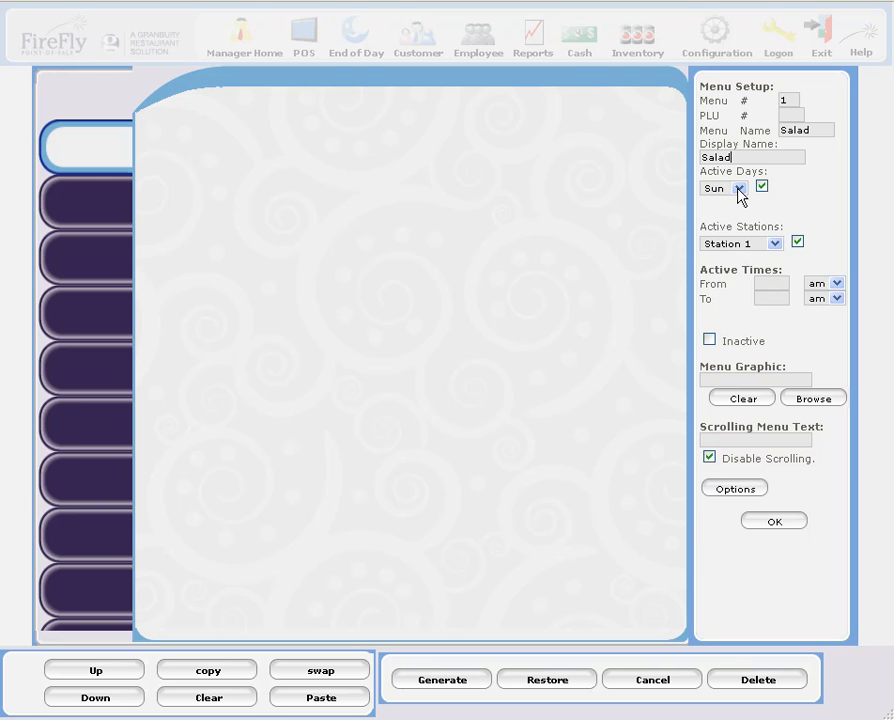
- Assign a salad bowl graphic to the Salad menu and enable the scrolling text "Add Avocado to your salad!"
{"action": "left_click", "coordinate": [771, 287]}
{"action": "left_click", "coordinate": [771, 377]}
{"action": "left_click", "coordinate": [826, 401]}
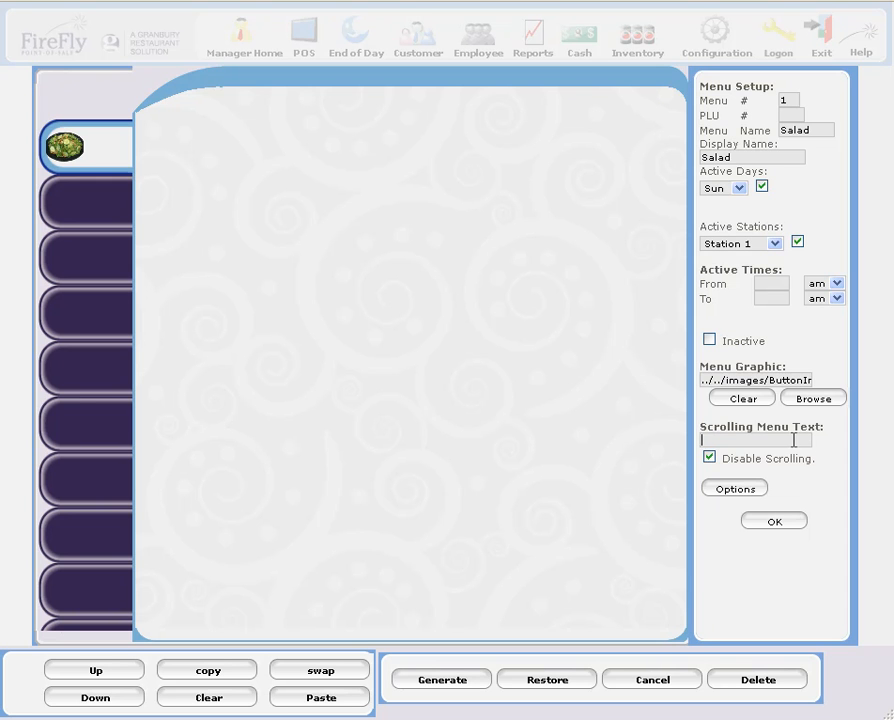
{"action": "left_click", "coordinate": [709, 458]}
{"action": "type", "text": "ur salad!"}
- Save the Salad menu's setup without setting an ID check, and generate its button grid
{"action": "left_click", "coordinate": [736, 489]}
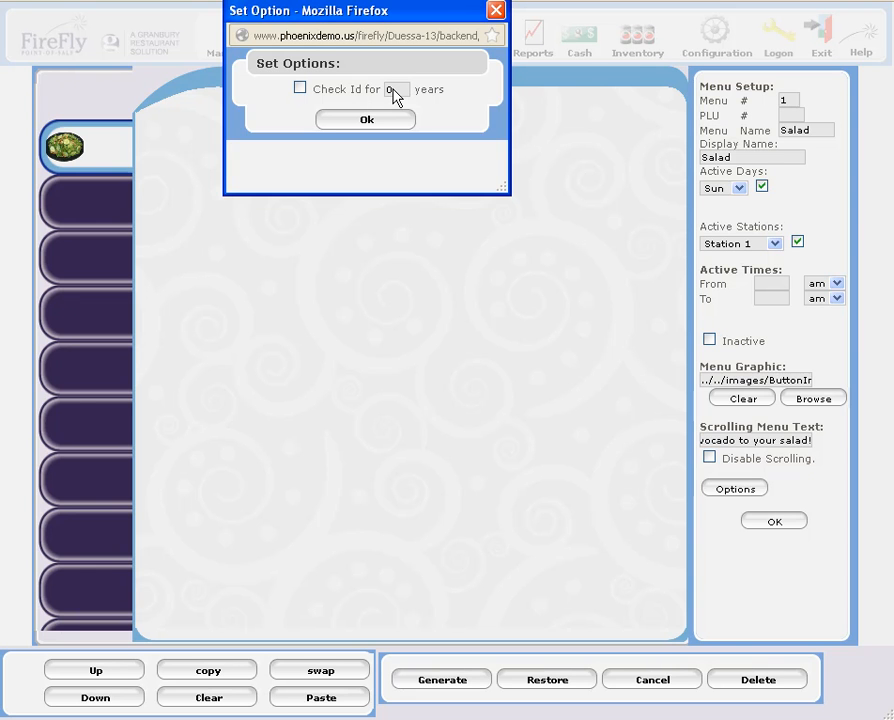
{"action": "left_click", "coordinate": [497, 12]}
{"action": "left_click", "coordinate": [771, 527]}
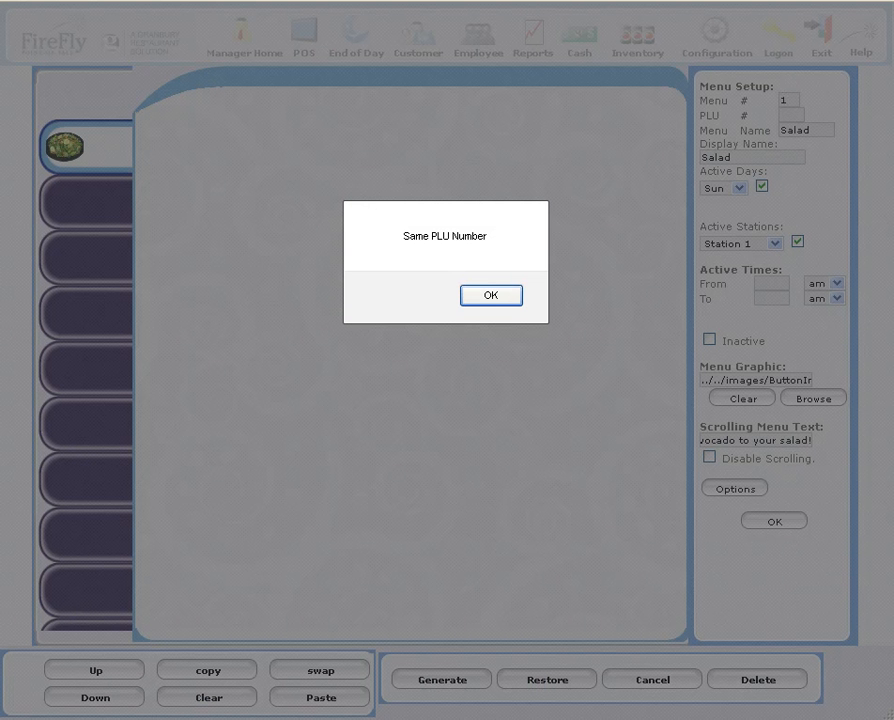
{"action": "left_click", "coordinate": [491, 296]}
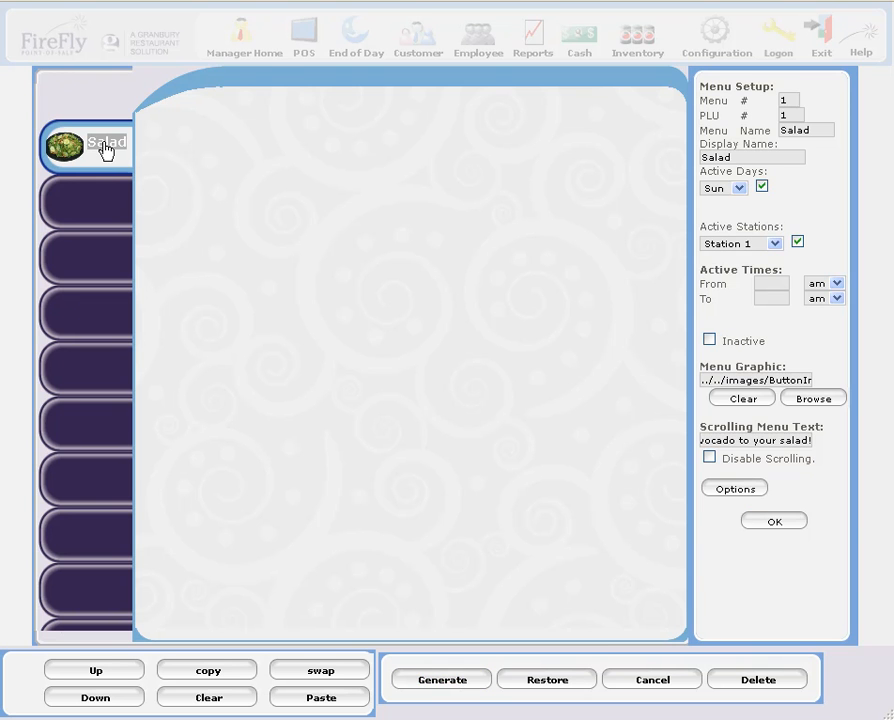
{"action": "left_click", "coordinate": [446, 688]}
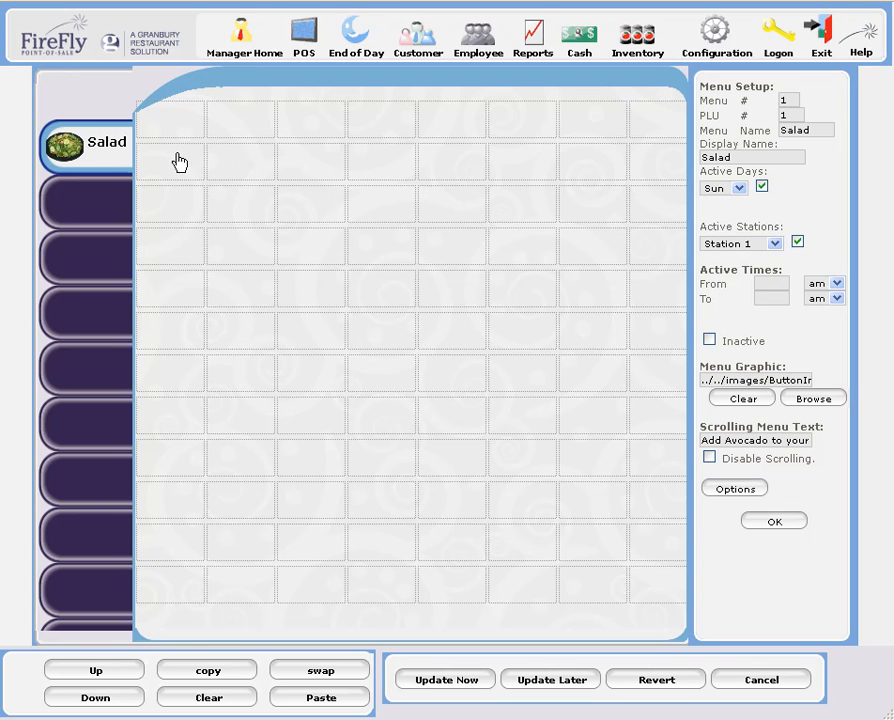
- Add a Label button named Salads in the first column, second row of the Salad menu grid
{"action": "left_click", "coordinate": [549, 265]}
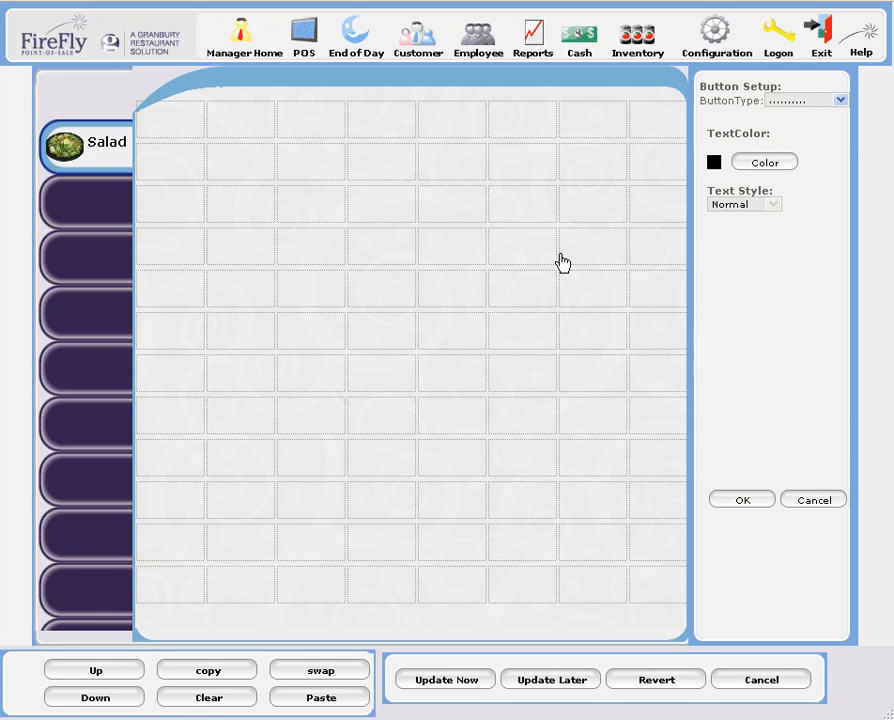
{"action": "left_click", "coordinate": [841, 100]}
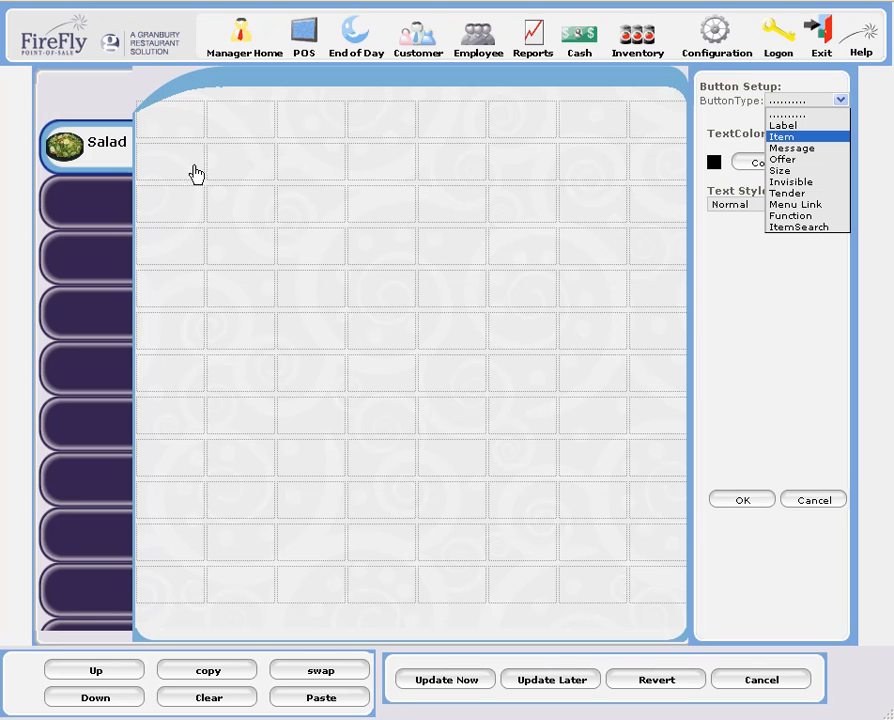
{"action": "left_click", "coordinate": [790, 127]}
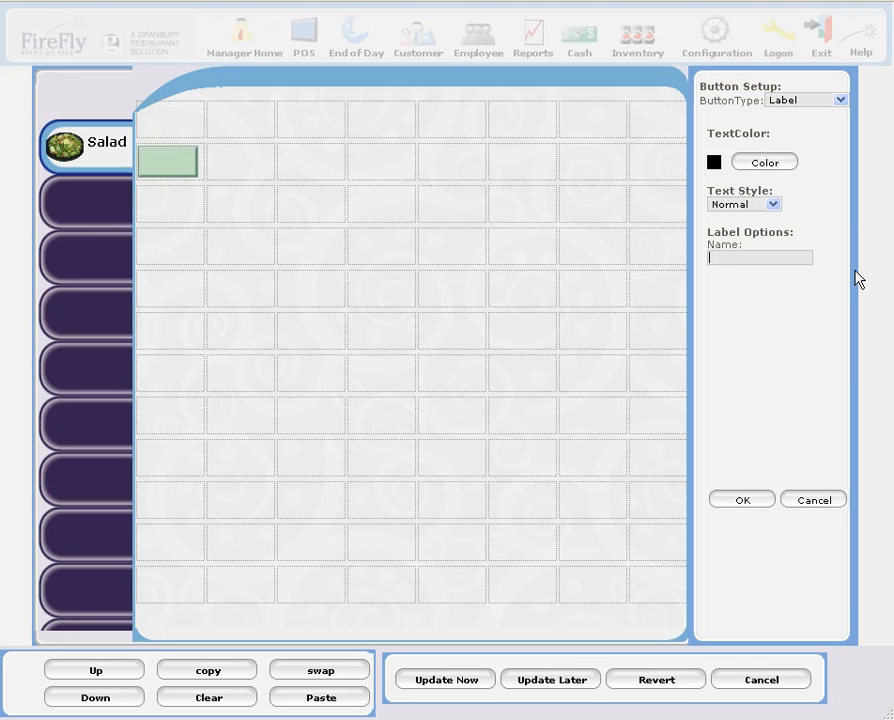
{"action": "type", "text": "s"}
{"action": "left_click", "coordinate": [742, 500]}
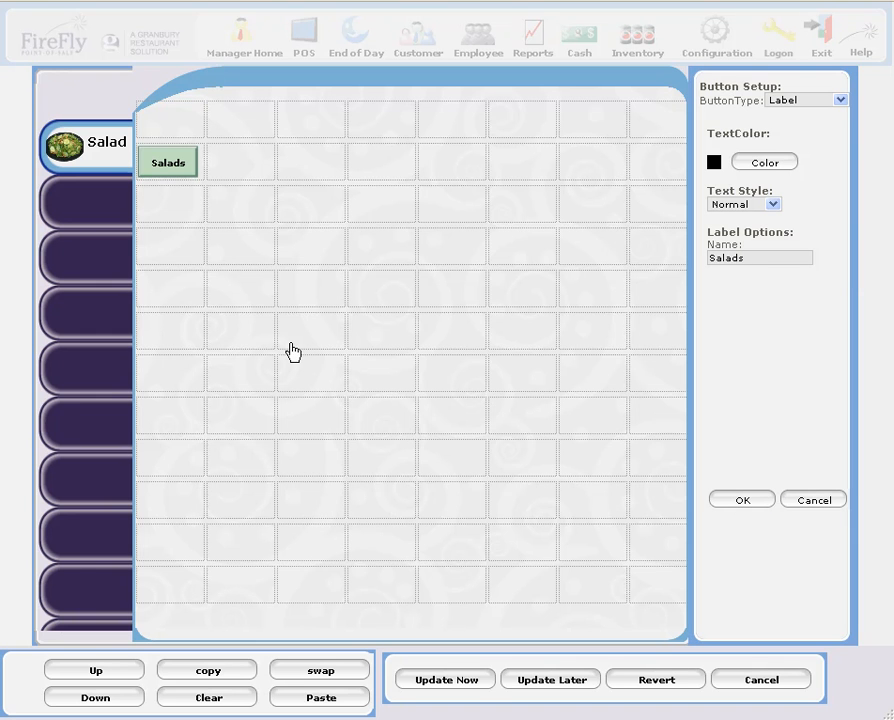
- Add an Item button below the Salads label and assign it Garden Salad from the Salads category
{"action": "left_click", "coordinate": [176, 213]}
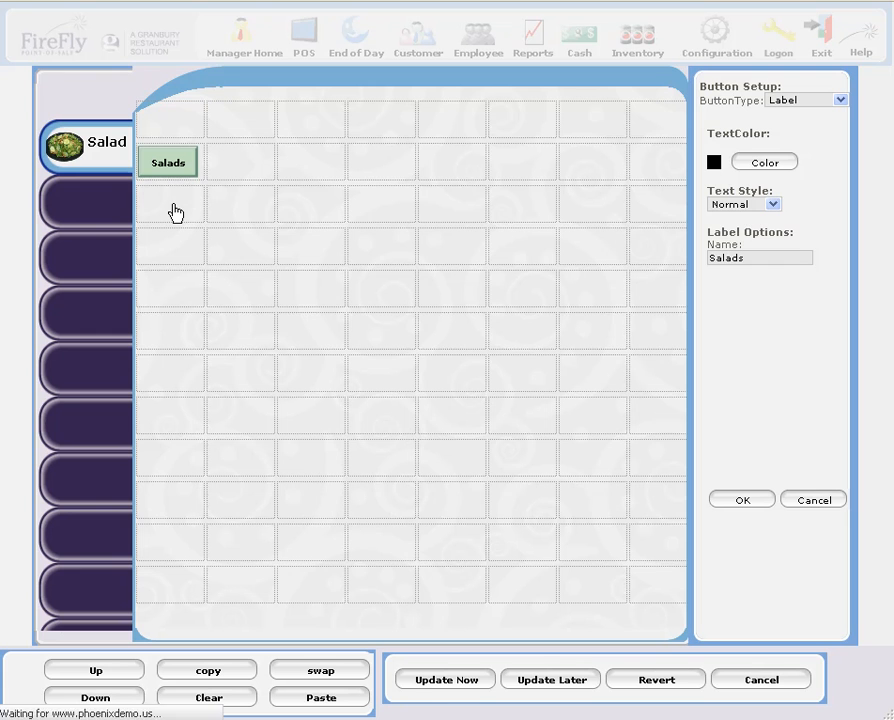
{"action": "left_click", "coordinate": [841, 100]}
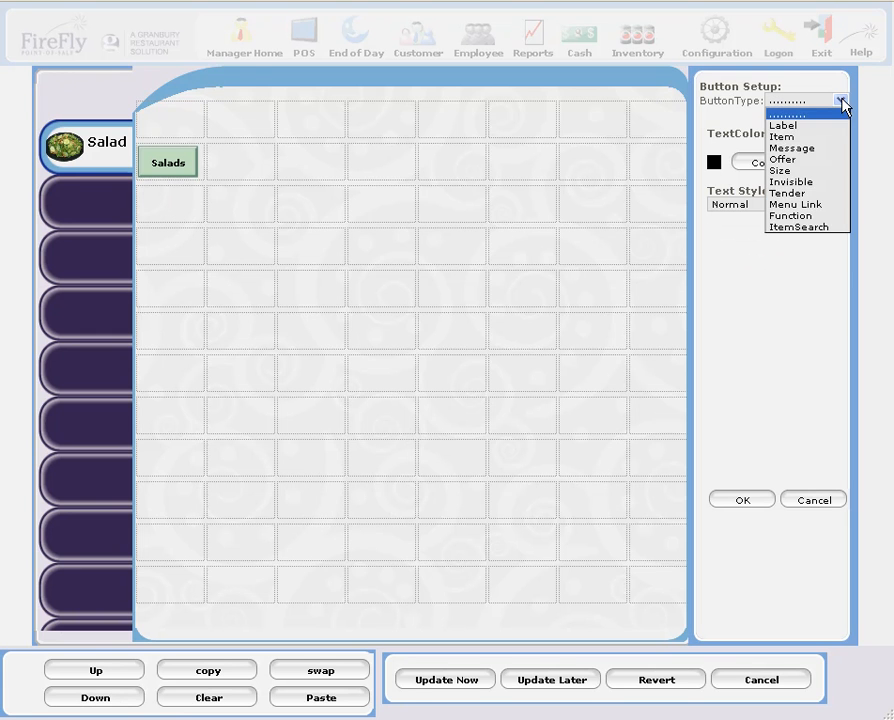
{"action": "left_click", "coordinate": [800, 137]}
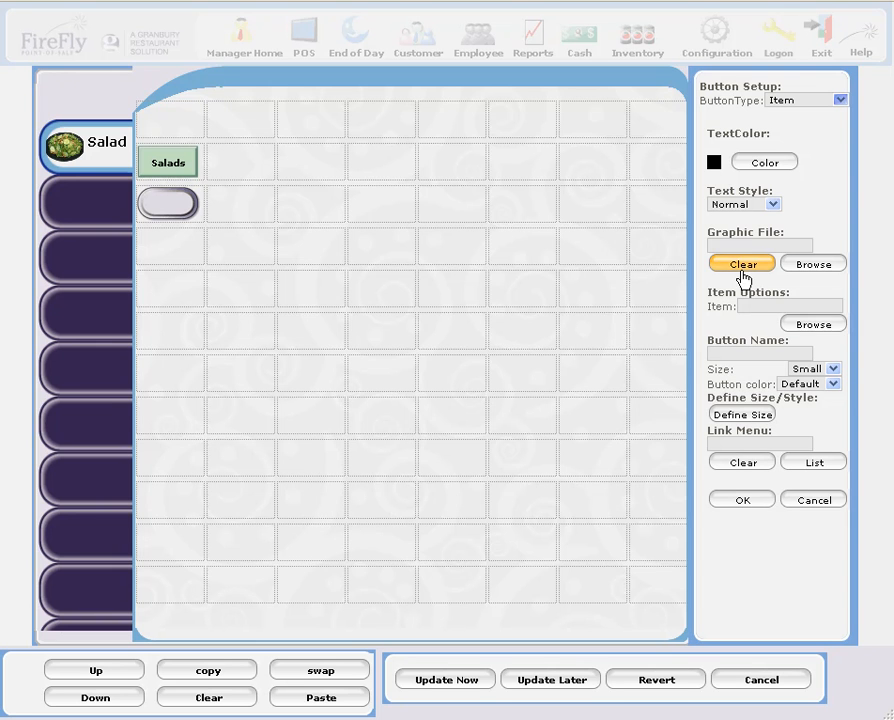
{"action": "left_click", "coordinate": [823, 326]}
{"action": "left_click", "coordinate": [212, 95]}
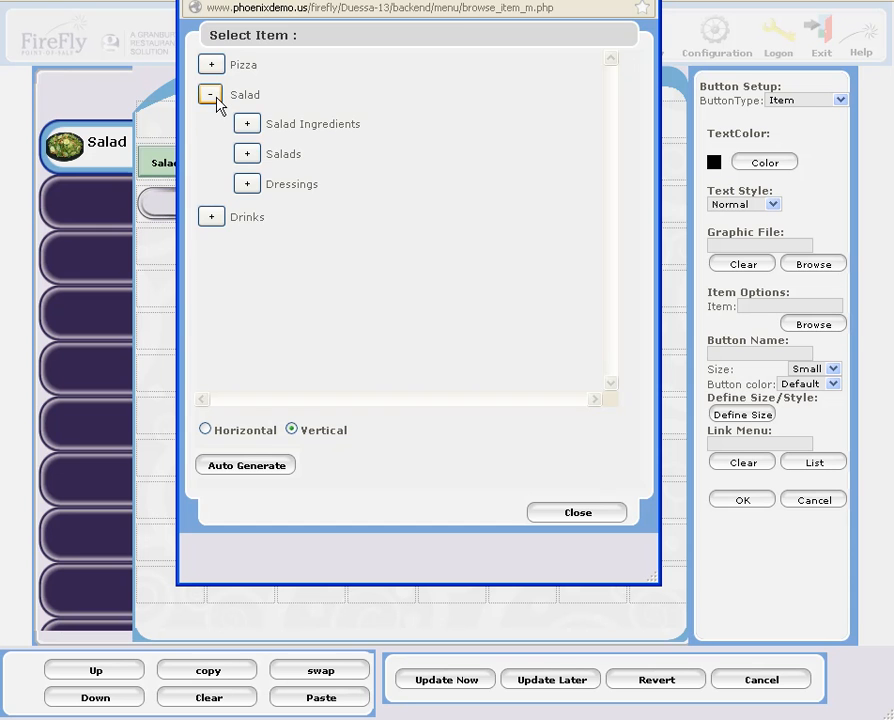
{"action": "left_click", "coordinate": [247, 154]}
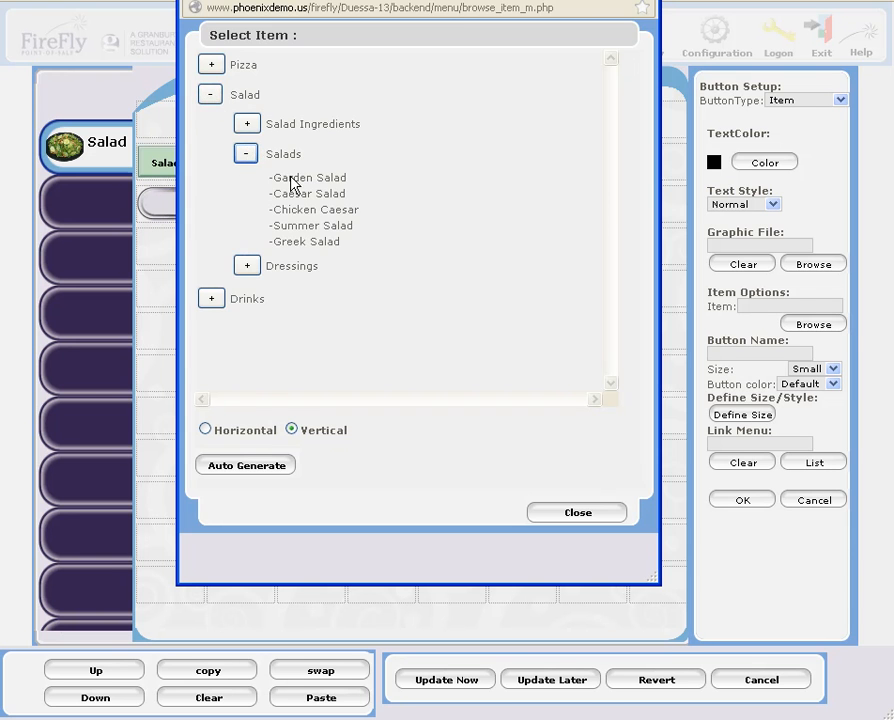
{"action": "left_click", "coordinate": [297, 178]}
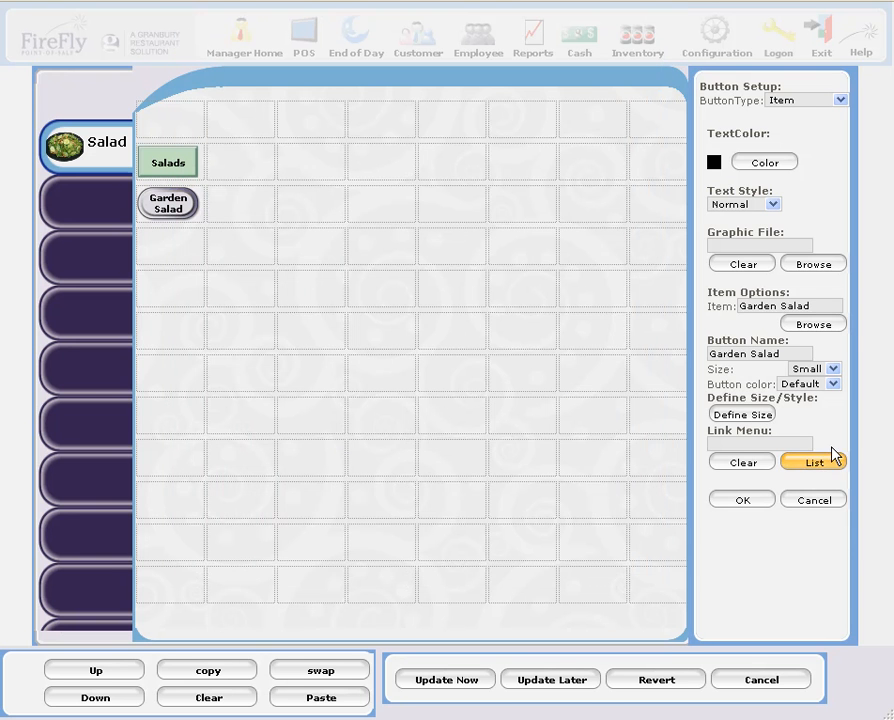
- Style the Garden Salad button with Large size, Green button color and white Bold text
{"action": "left_click", "coordinate": [835, 370]}
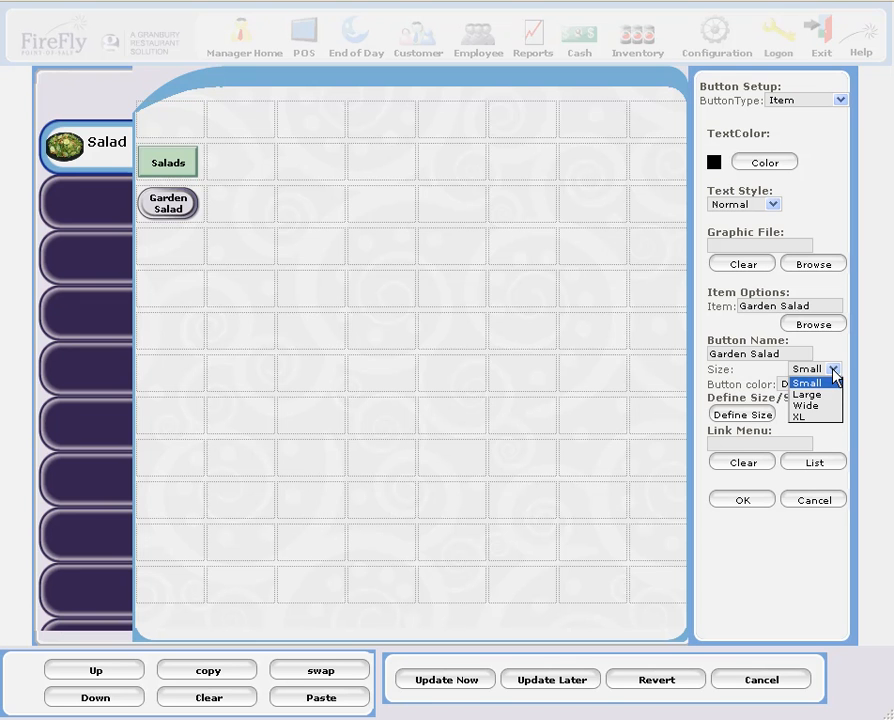
{"action": "left_click", "coordinate": [805, 396]}
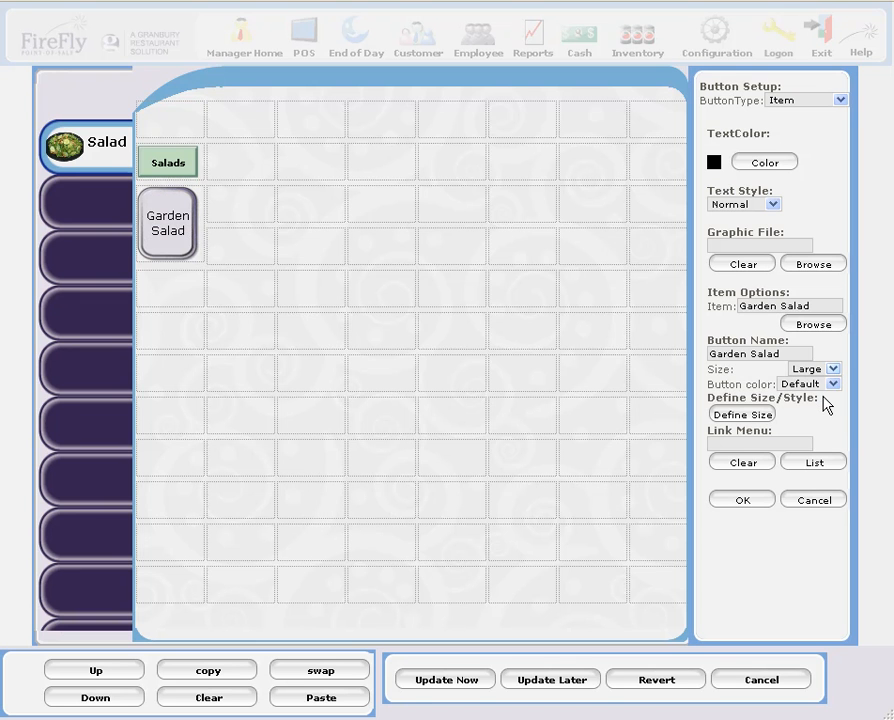
{"action": "left_click", "coordinate": [835, 384]}
{"action": "left_click", "coordinate": [810, 469]}
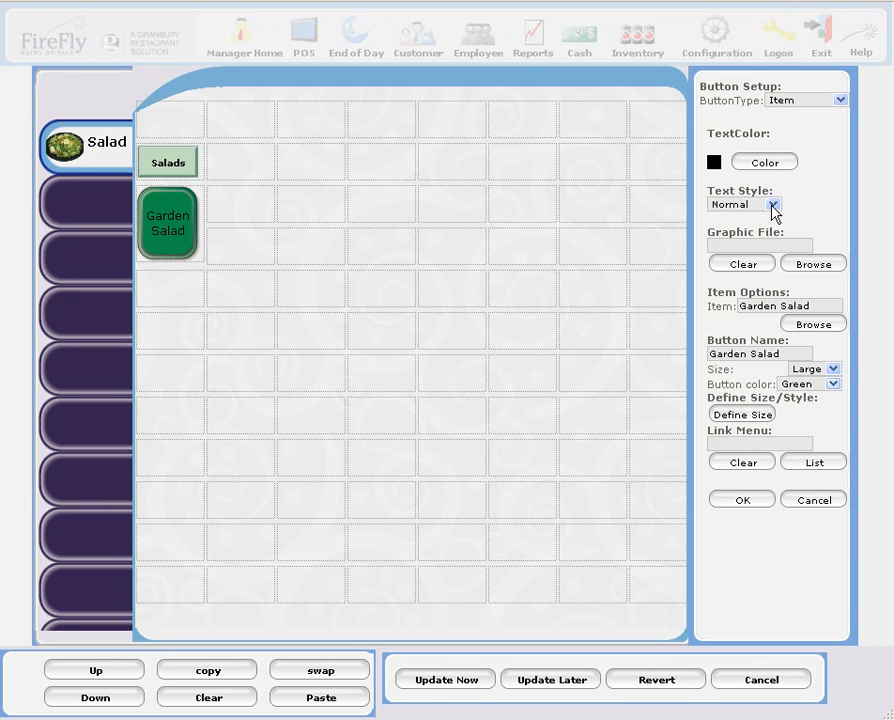
{"action": "left_click", "coordinate": [757, 163]}
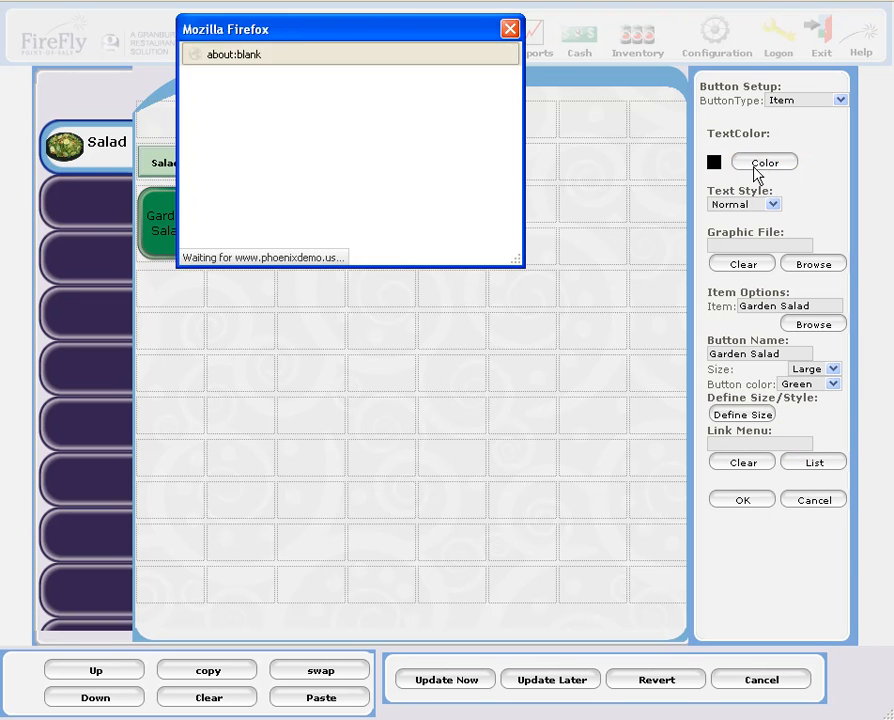
{"action": "left_click", "coordinate": [270, 236]}
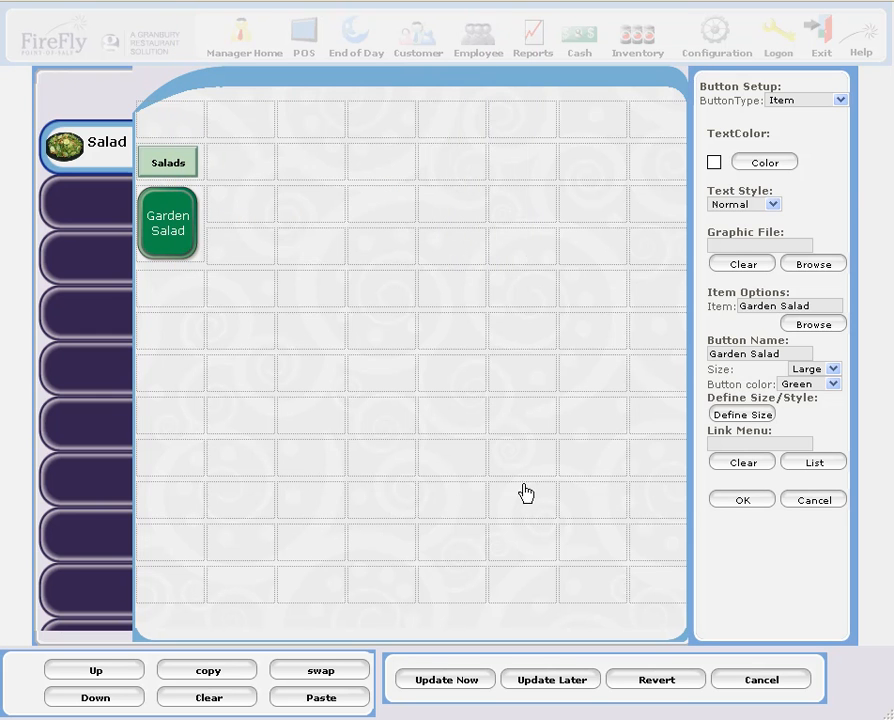
{"action": "left_click", "coordinate": [773, 204]}
{"action": "left_click", "coordinate": [756, 236]}
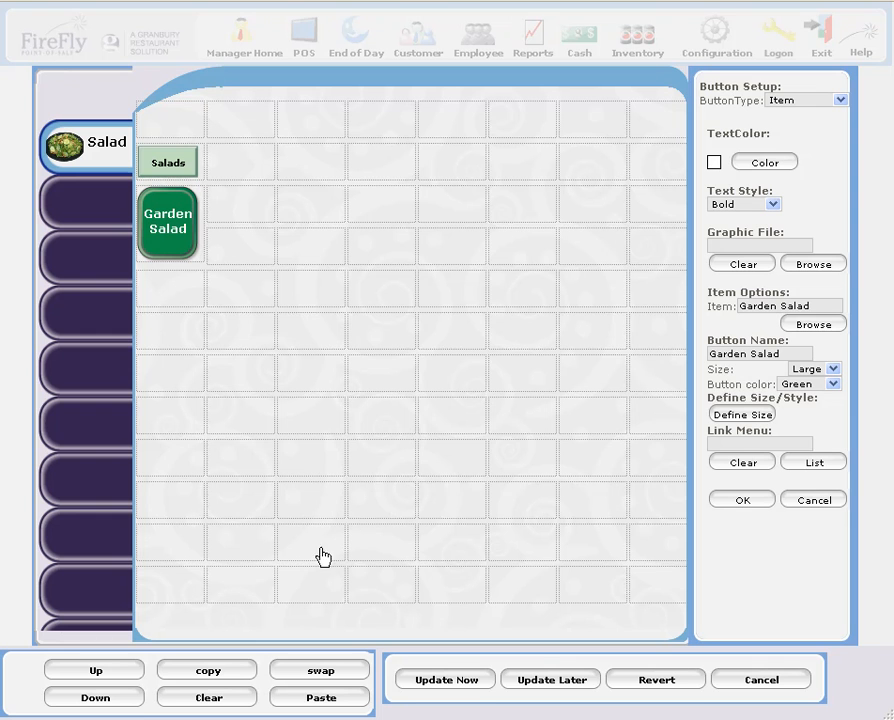
- Copy the Garden Salad button into the cell directly below it and change the copy's item to Caesar Salad
{"action": "left_click", "coordinate": [168, 224]}
{"action": "left_click", "coordinate": [204, 670]}
{"action": "left_click", "coordinate": [178, 298]}
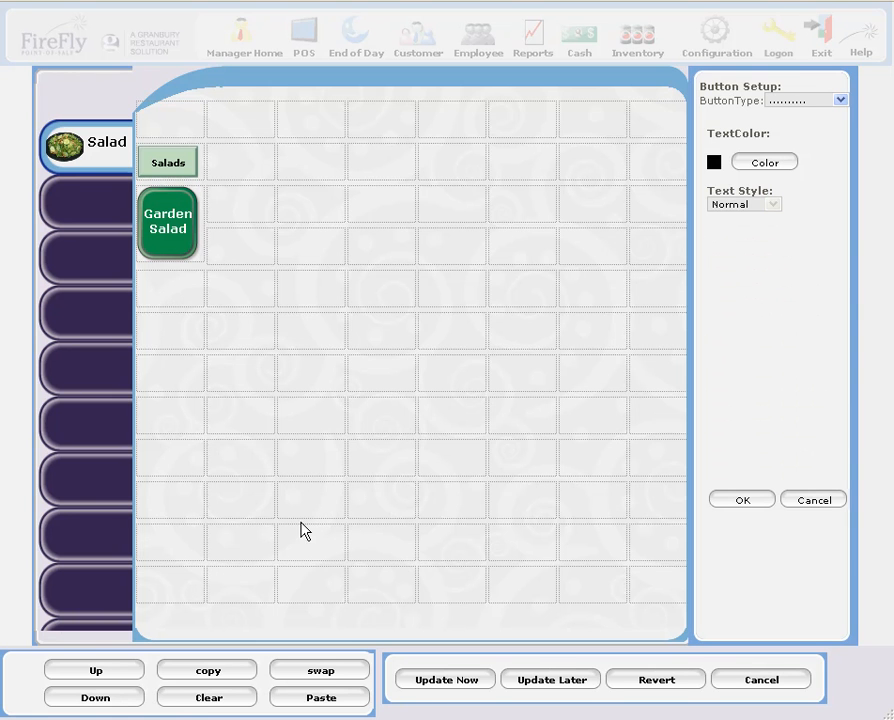
{"action": "left_click", "coordinate": [321, 700]}
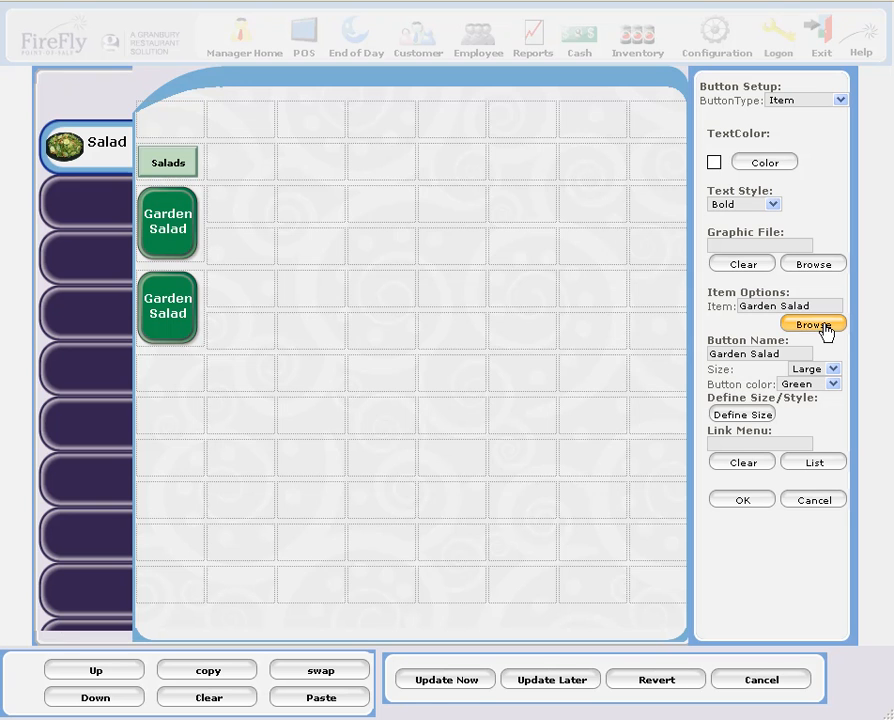
{"action": "left_click", "coordinate": [828, 330]}
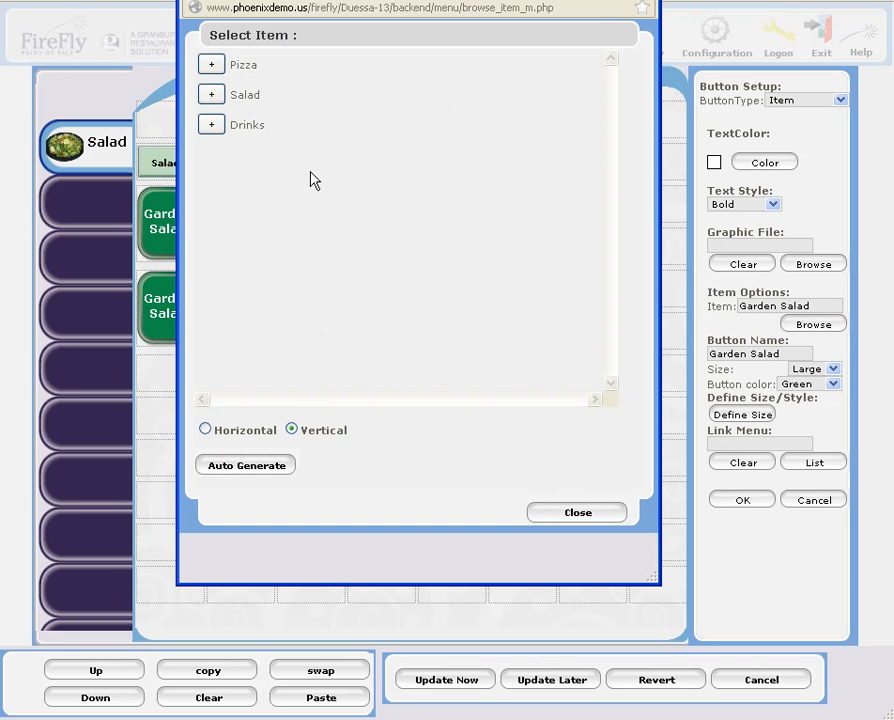
{"action": "left_click", "coordinate": [212, 94]}
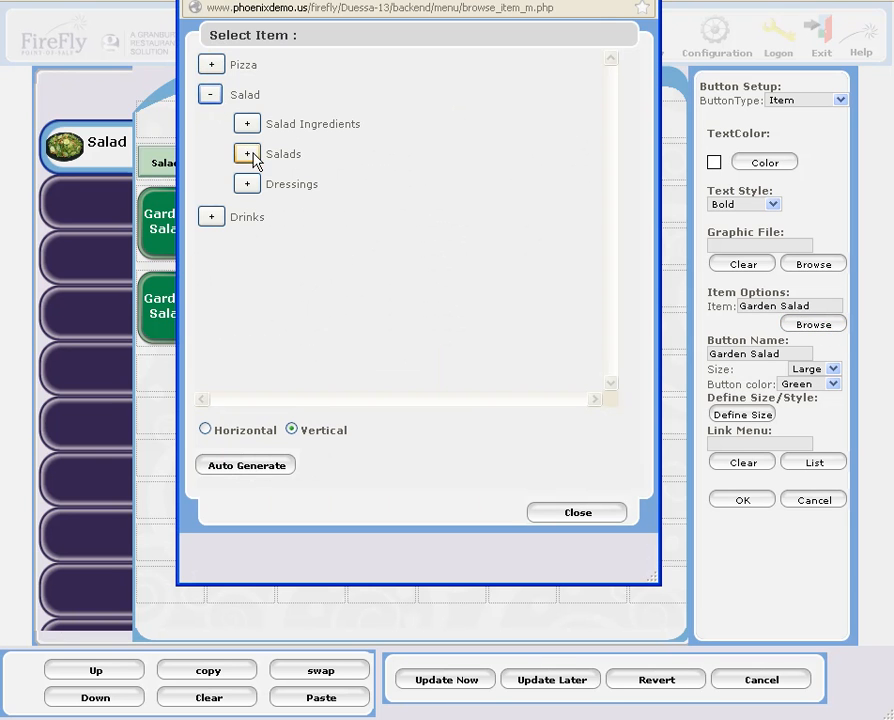
{"action": "left_click", "coordinate": [249, 155]}
{"action": "left_click", "coordinate": [296, 194]}
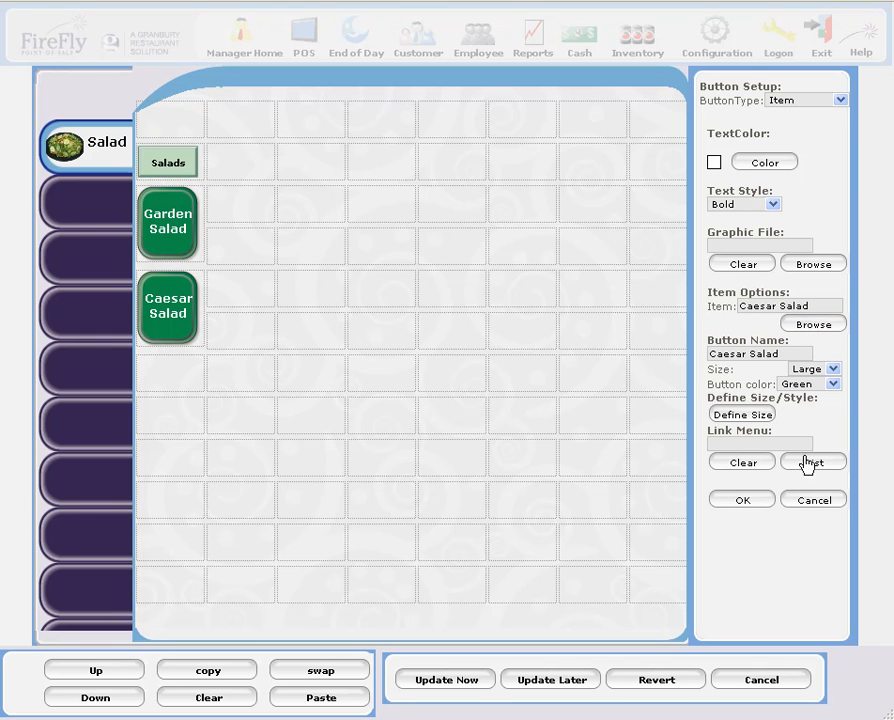
- Auto-generate vertically arranged item buttons for the Salads category, starting from the Caesar Salad button
{"action": "left_click", "coordinate": [814, 324]}
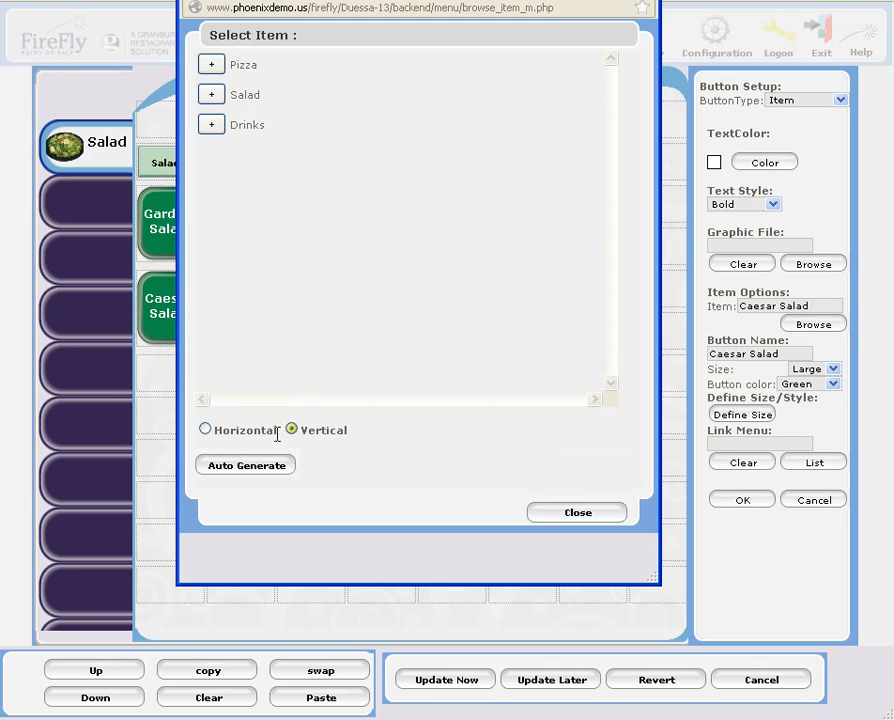
{"action": "left_click", "coordinate": [214, 97]}
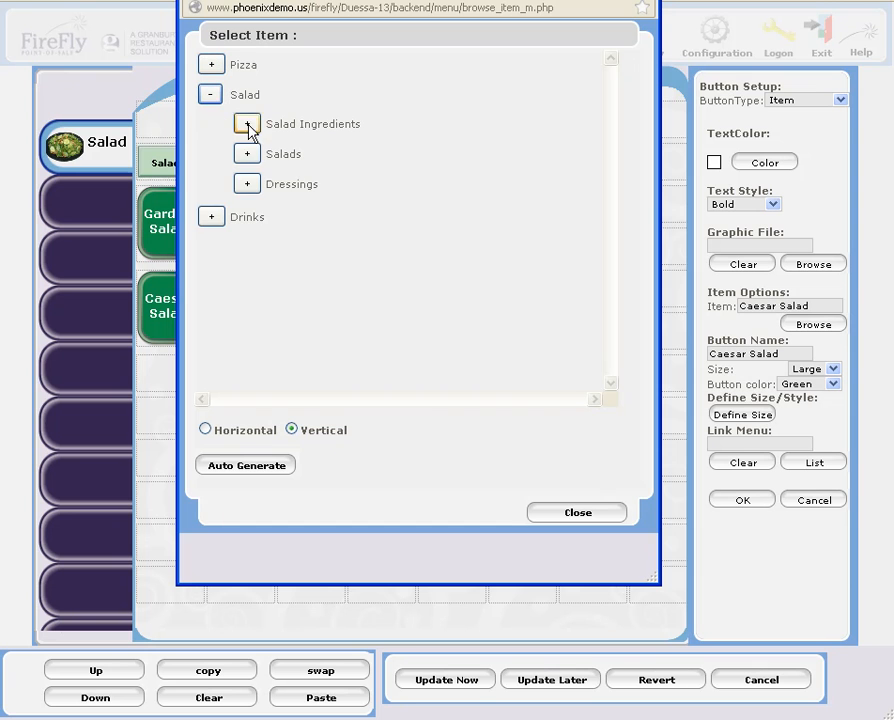
{"action": "left_click", "coordinate": [246, 154]}
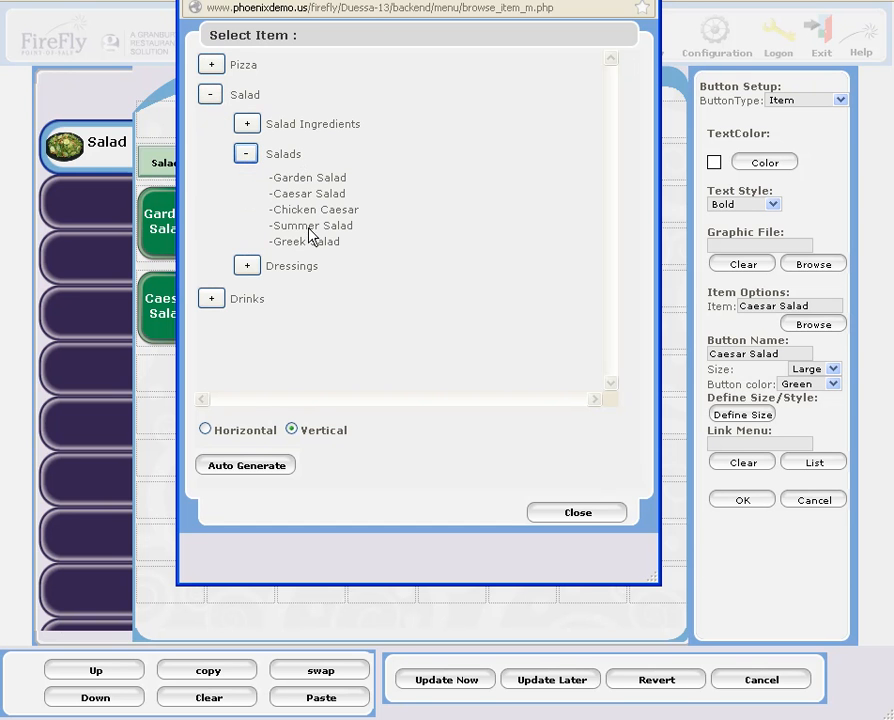
{"action": "left_click", "coordinate": [255, 472]}
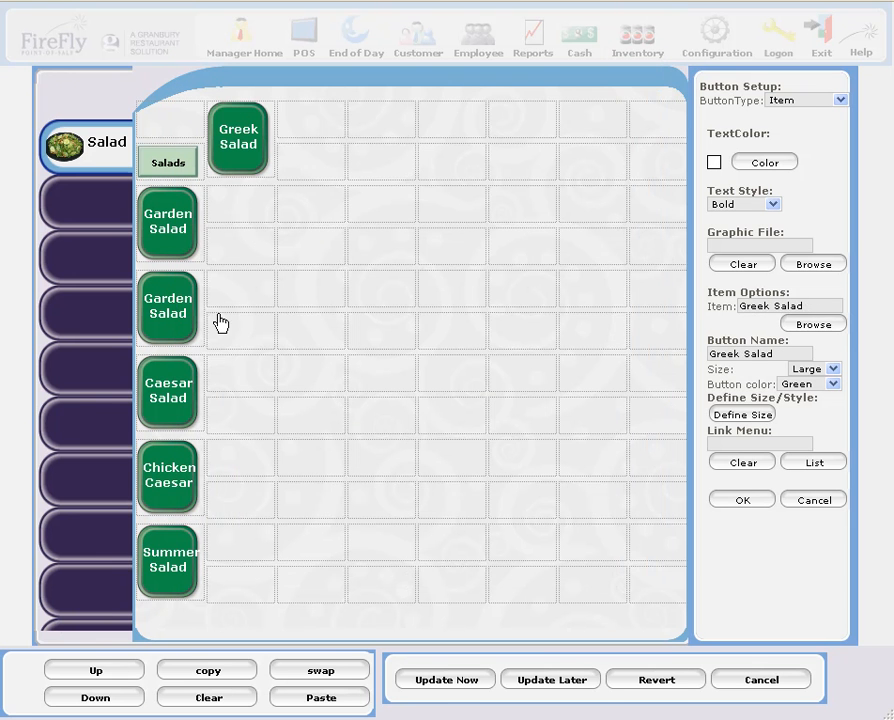
- Swap the Greek Salad button with the empty cell directly beside the first Garden Salad button
{"action": "left_click", "coordinate": [240, 142]}
{"action": "left_click", "coordinate": [570, 295]}
{"action": "left_click", "coordinate": [742, 500]}
{"action": "left_click", "coordinate": [345, 678]}
{"action": "left_click", "coordinate": [426, 304]}
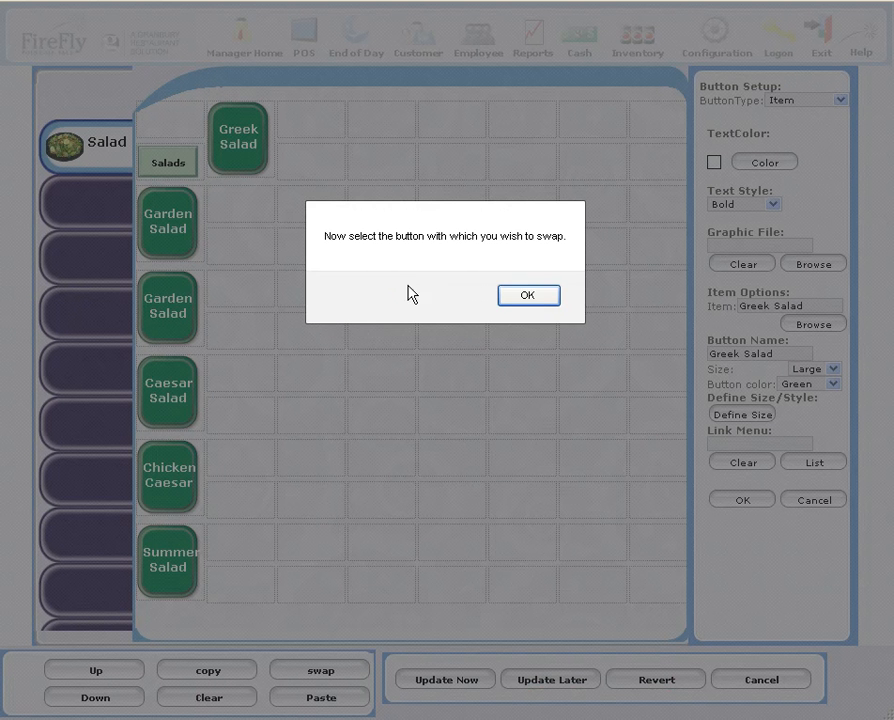
{"action": "left_click", "coordinate": [518, 299]}
{"action": "left_click", "coordinate": [226, 210]}
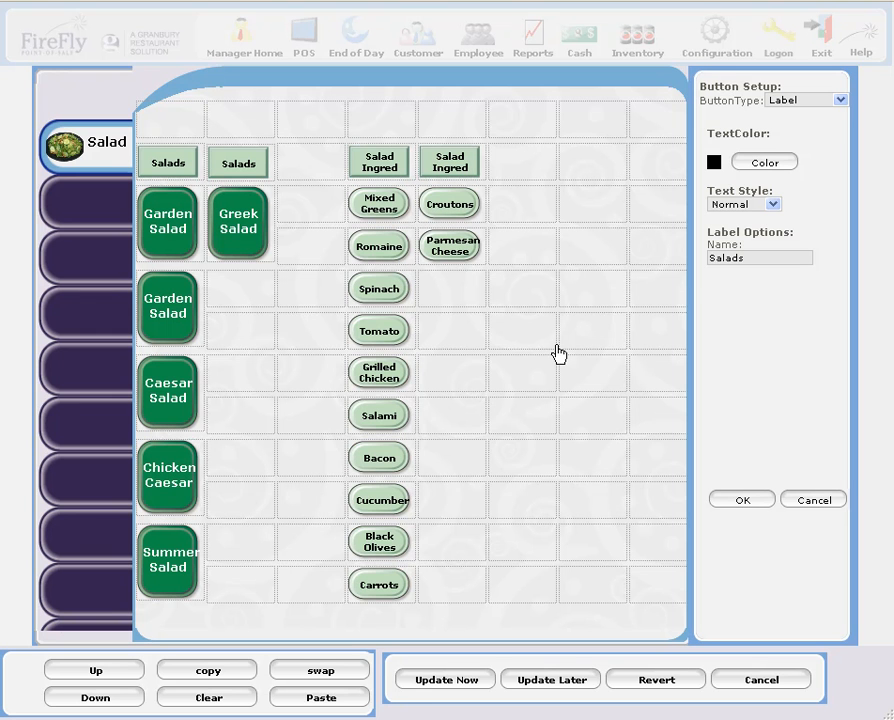
- Check the available button types for an empty cell and apply the Salad menu update immediately
{"action": "left_click", "coordinate": [842, 100]}
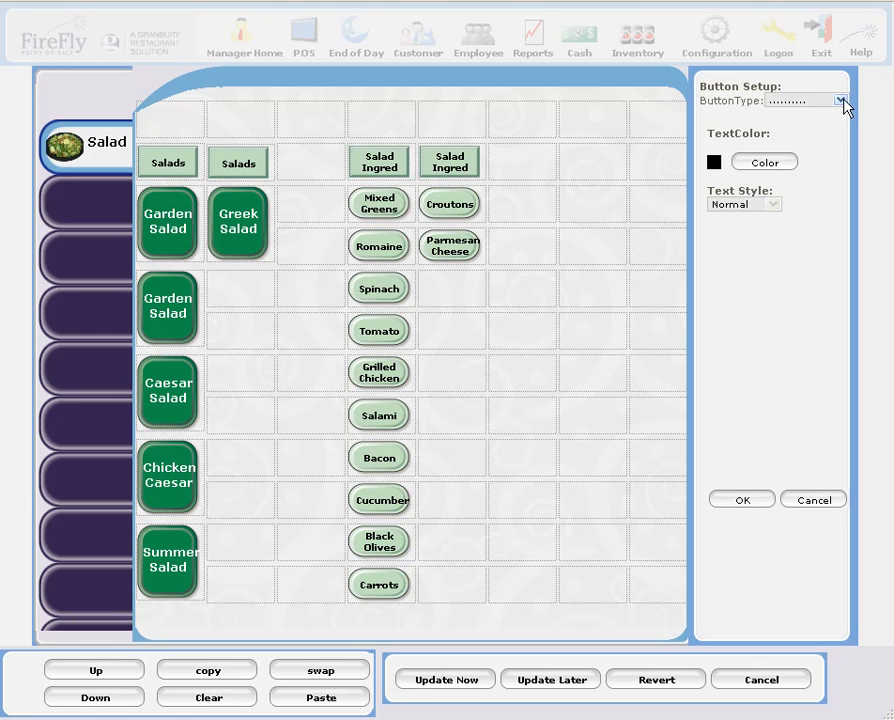
{"action": "left_click", "coordinate": [843, 100]}
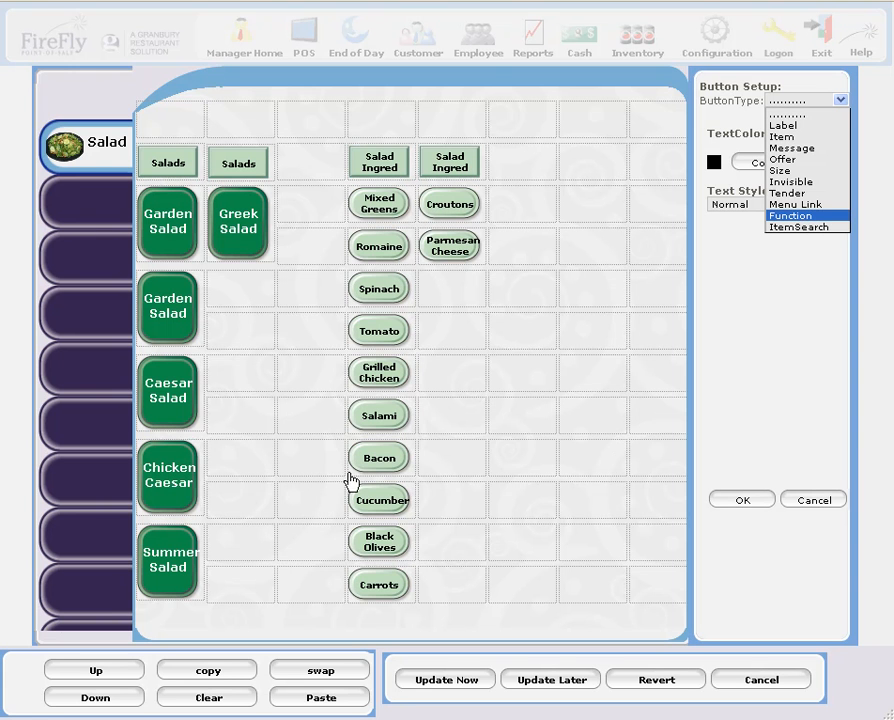
{"action": "left_click", "coordinate": [548, 611]}
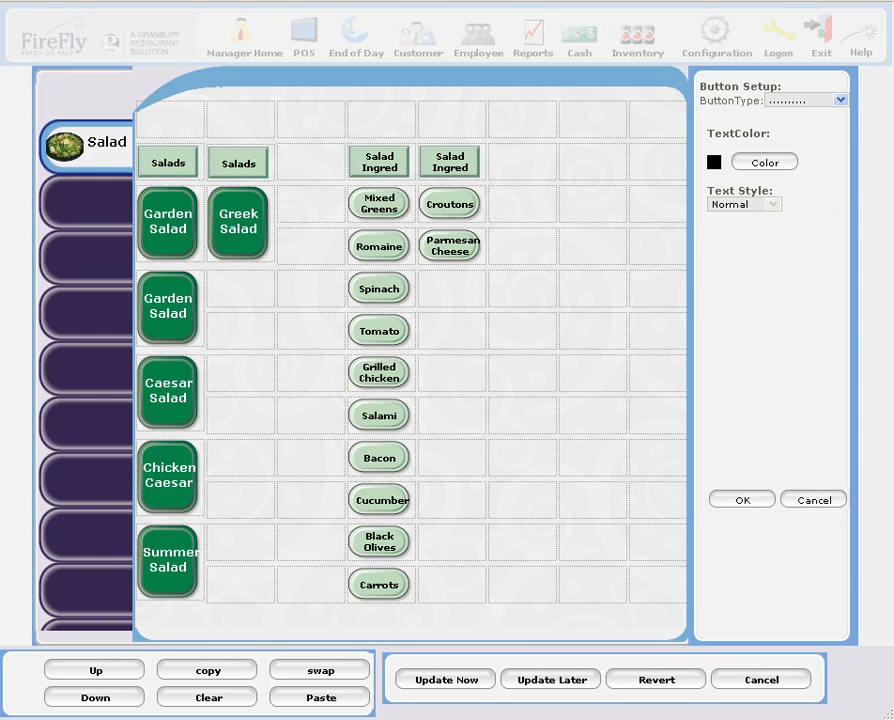
{"action": "left_click", "coordinate": [446, 682]}
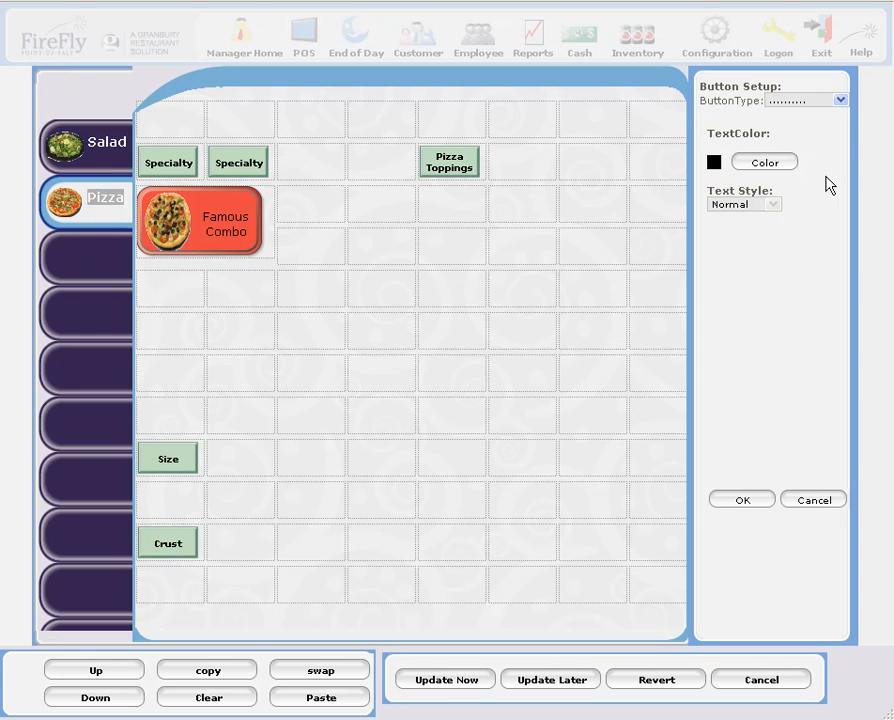
- Add a Size button beside the Size label with department Pizza, size description Size and size Slice
{"action": "left_click", "coordinate": [841, 100]}
{"action": "left_click", "coordinate": [808, 171]}
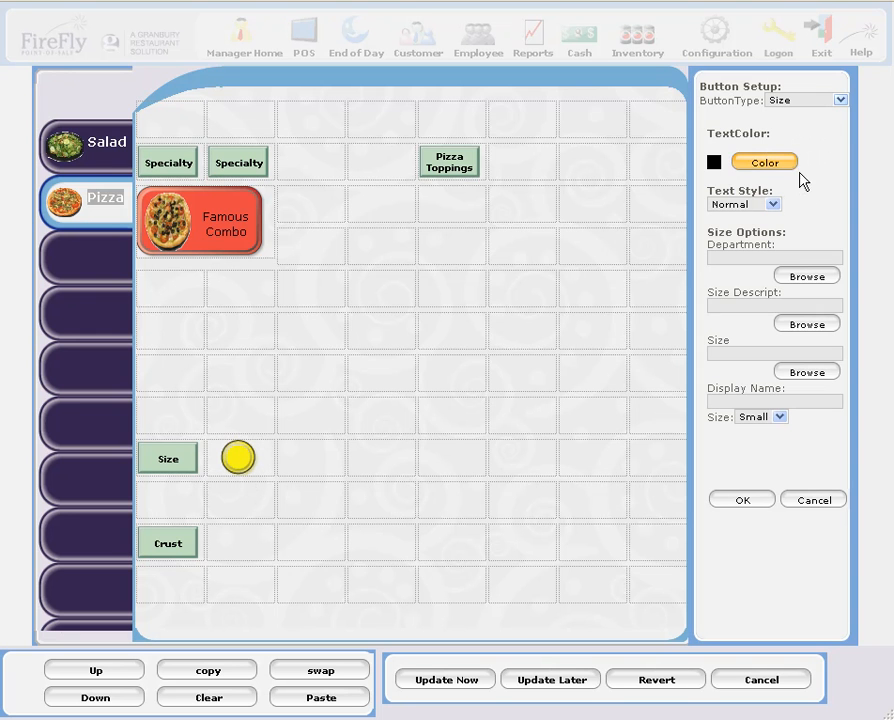
{"action": "left_click", "coordinate": [810, 278]}
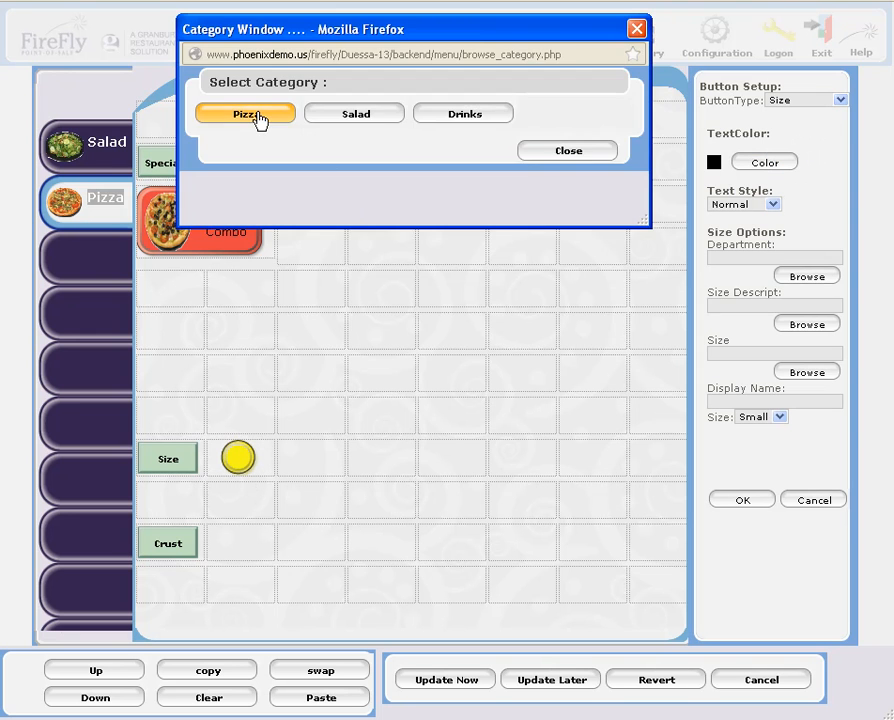
{"action": "left_click", "coordinate": [262, 116]}
{"action": "left_click", "coordinate": [807, 324]}
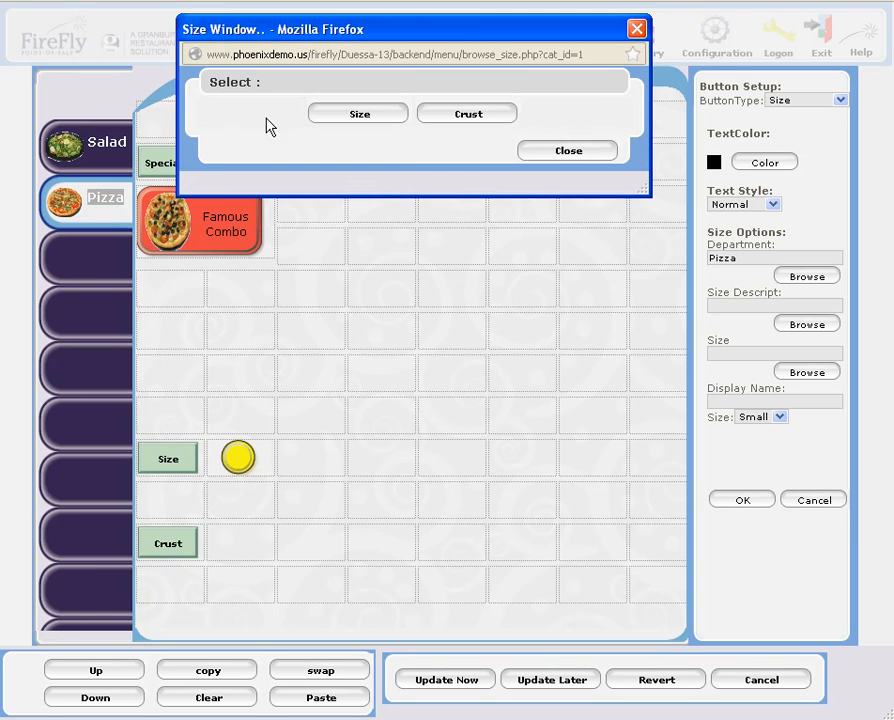
{"action": "left_click", "coordinate": [362, 118]}
{"action": "left_click", "coordinate": [822, 374]}
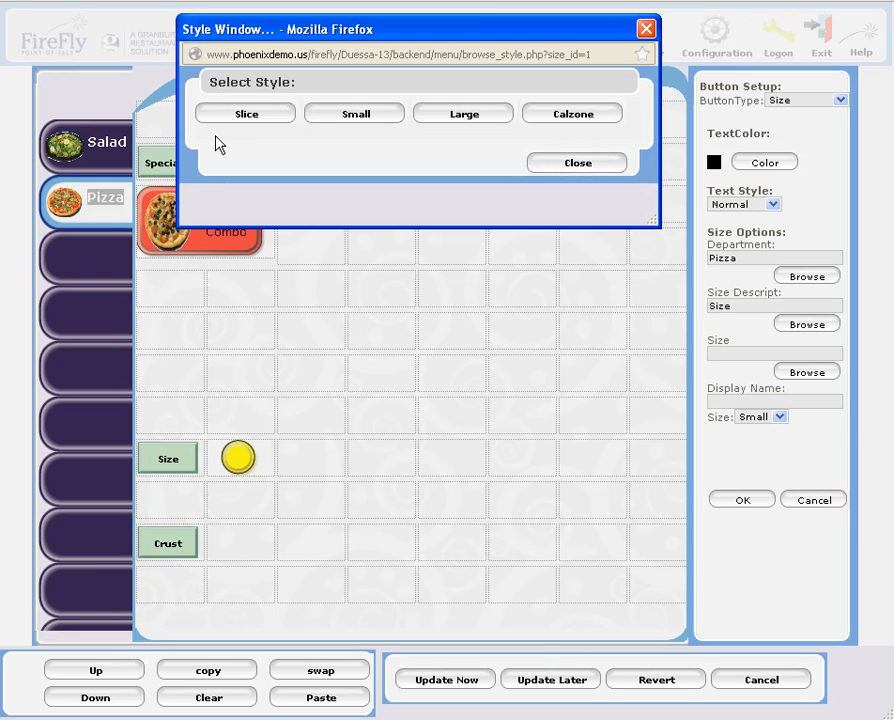
{"action": "left_click", "coordinate": [260, 126]}
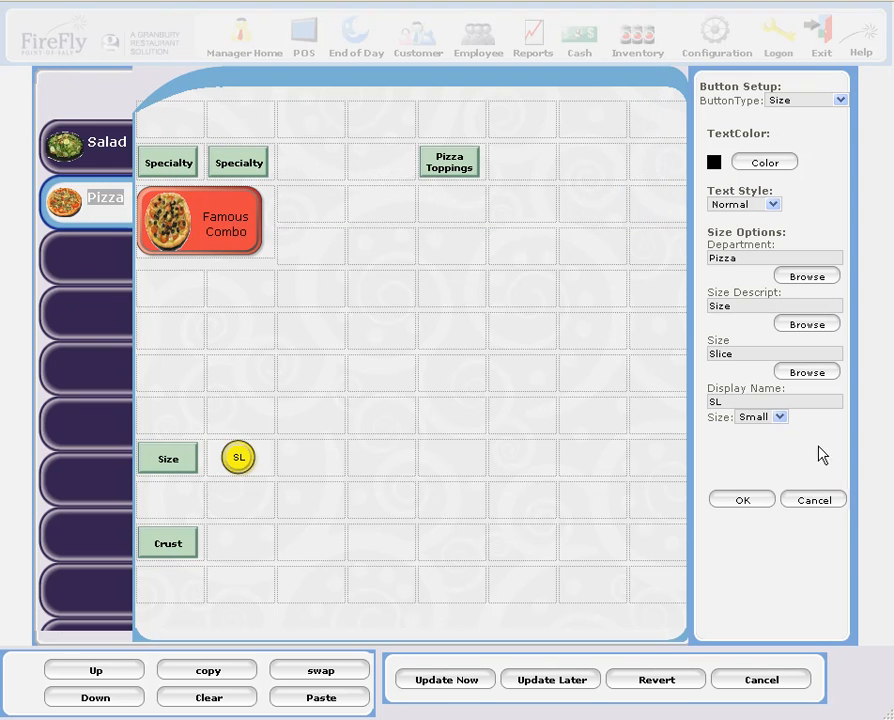
- Make the new slice button Large and set its display name to Slice
{"action": "left_click", "coordinate": [781, 417]}
{"action": "left_click", "coordinate": [766, 447]}
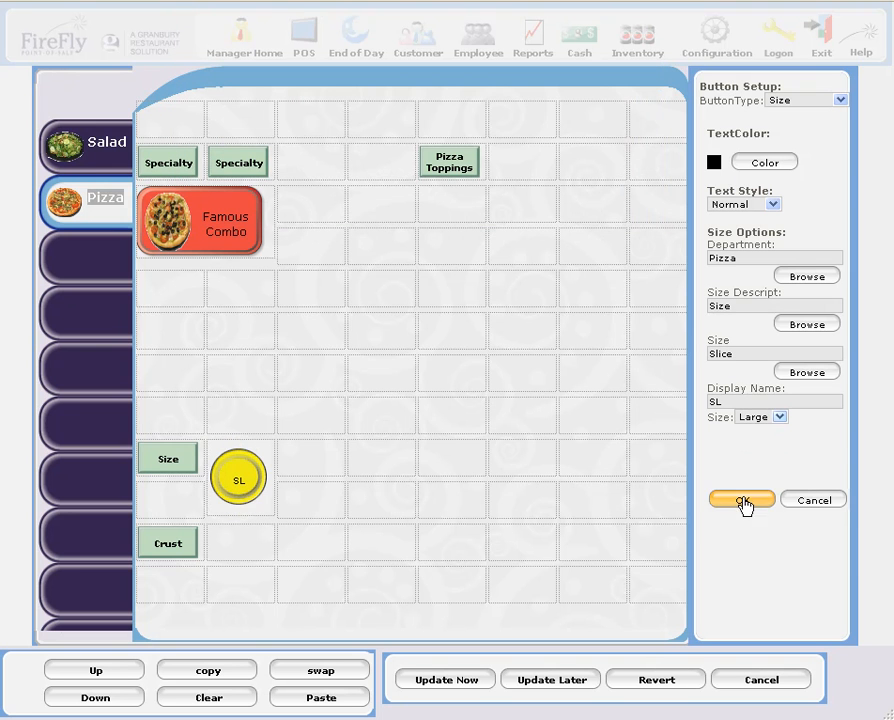
{"action": "left_click_drag", "start_coordinate": [740, 402], "coordinate": [655, 400]}
{"action": "type", "text": "Slice"}
{"action": "left_click", "coordinate": [737, 503]}
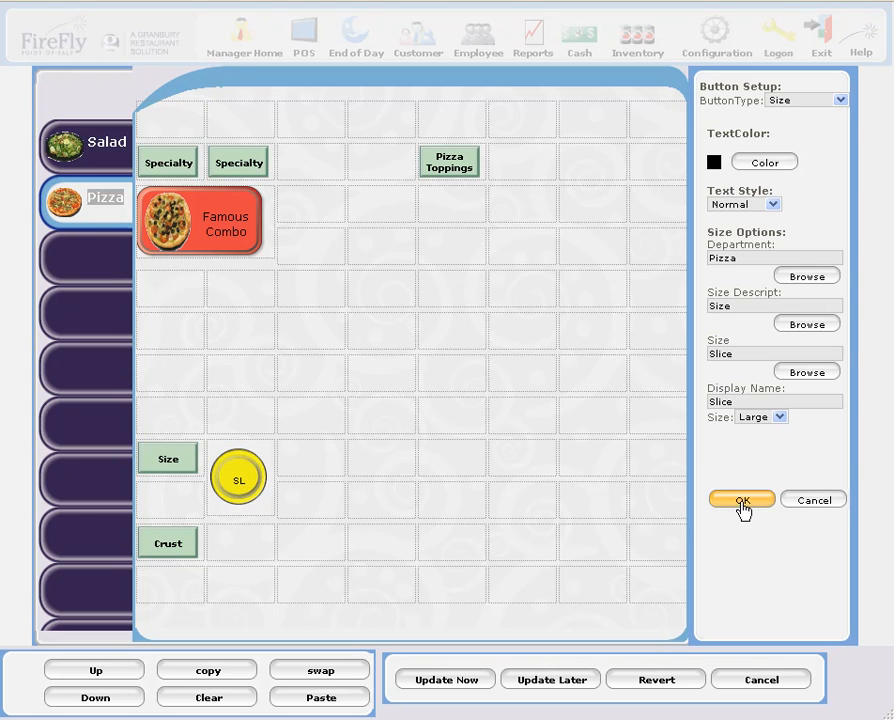